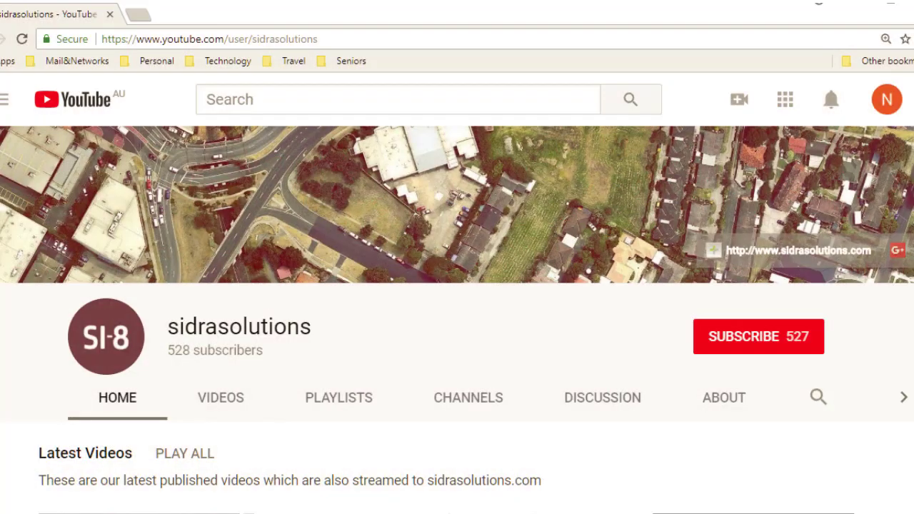
# Step: Subscribe to the sidrasolutions YouTube channel with all notifications turned on
pyautogui.click(761, 337)
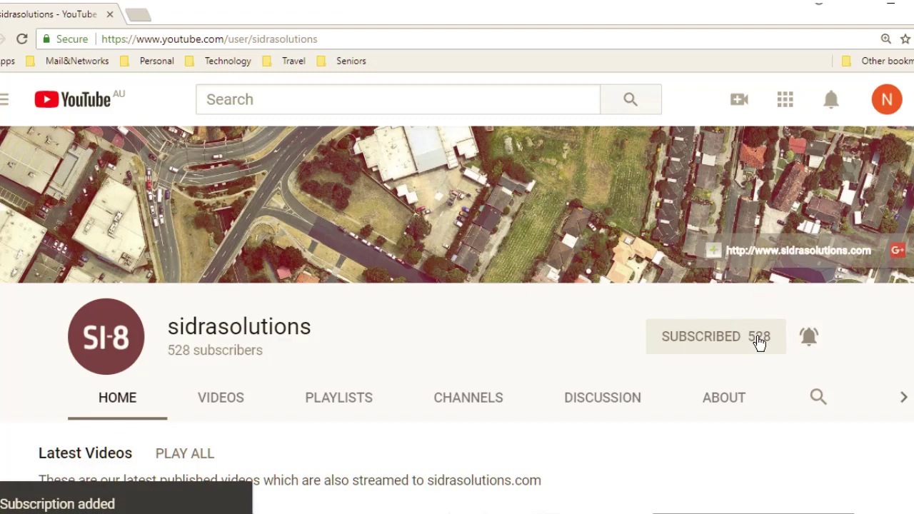
pyautogui.click(809, 338)
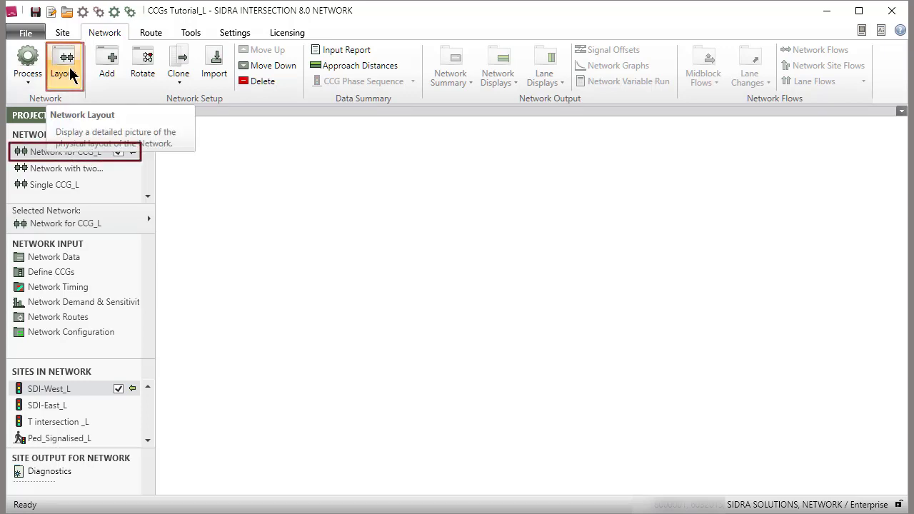
# Step: Open the Network for CCG_L layout and its Define CCGs setup
pyautogui.doubleClick(67, 149)
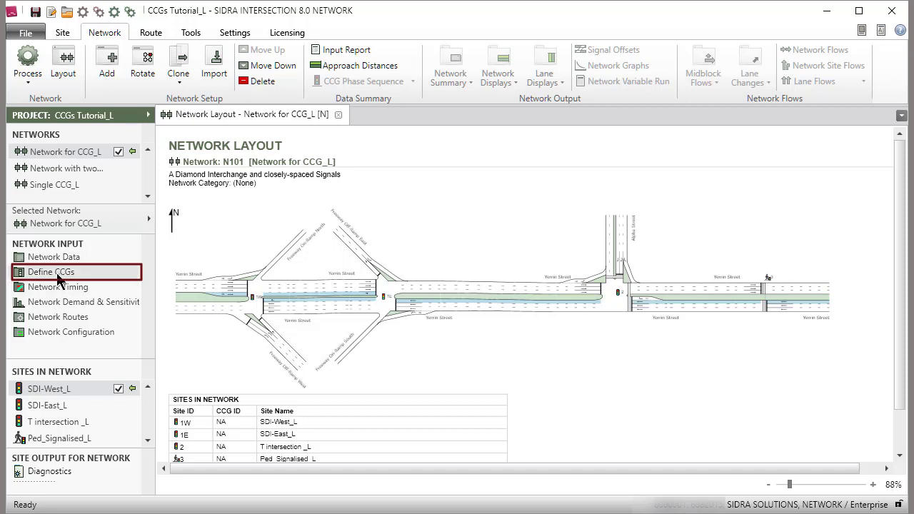
pyautogui.click(61, 272)
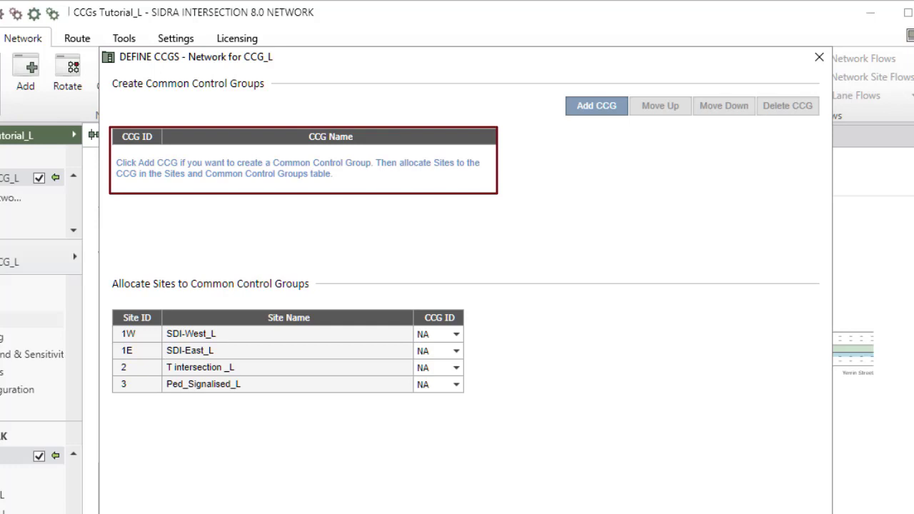
# Step: Add a common control group with ID CCG 1 named 'Freeway Interchange'
pyautogui.click(606, 107)
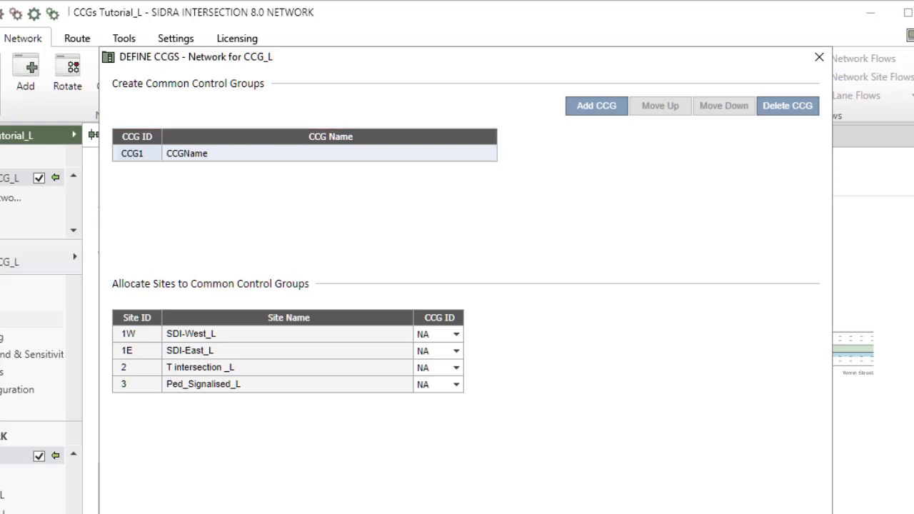
pyautogui.click(137, 153)
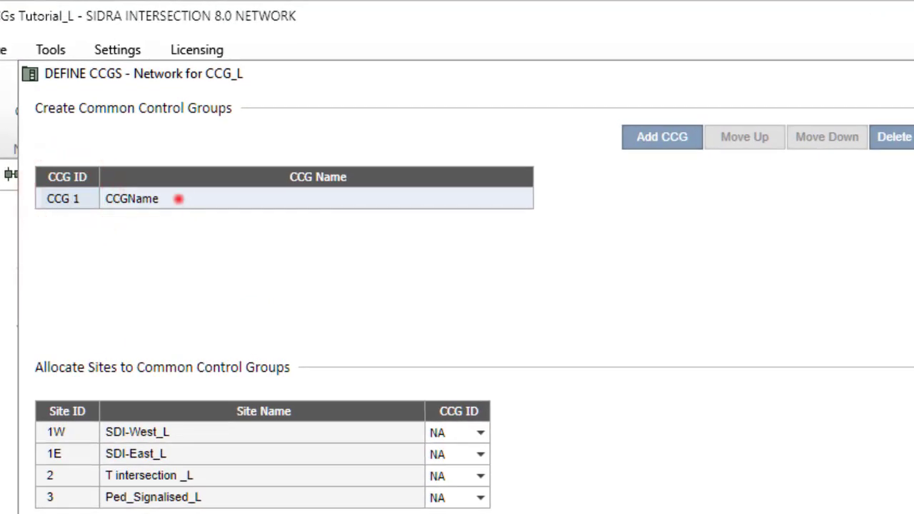
pyautogui.doubleClick(178, 198)
pyautogui.write('Fre')
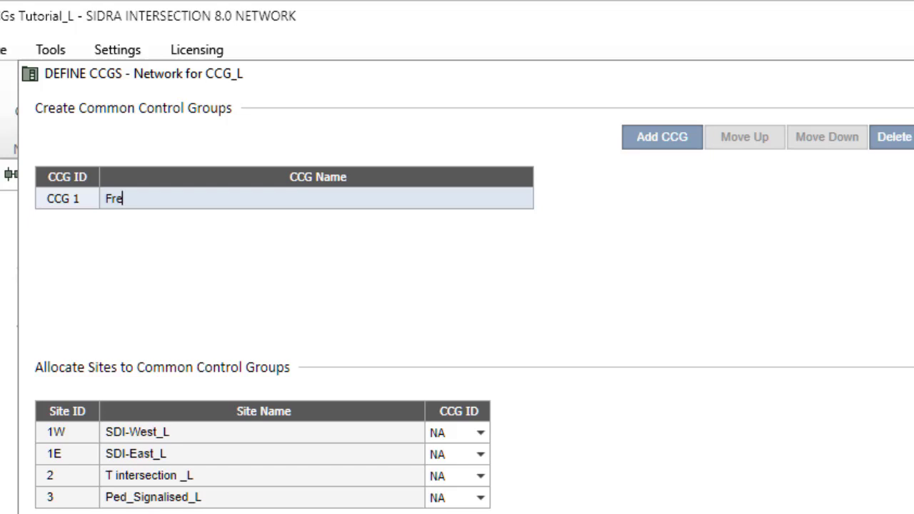
pyautogui.write('eway 1')
pyautogui.write('nterchange')
# Step: Add CCG 2 named 'T intersection & Ped Signals', then move it up and back down
pyautogui.click(679, 139)
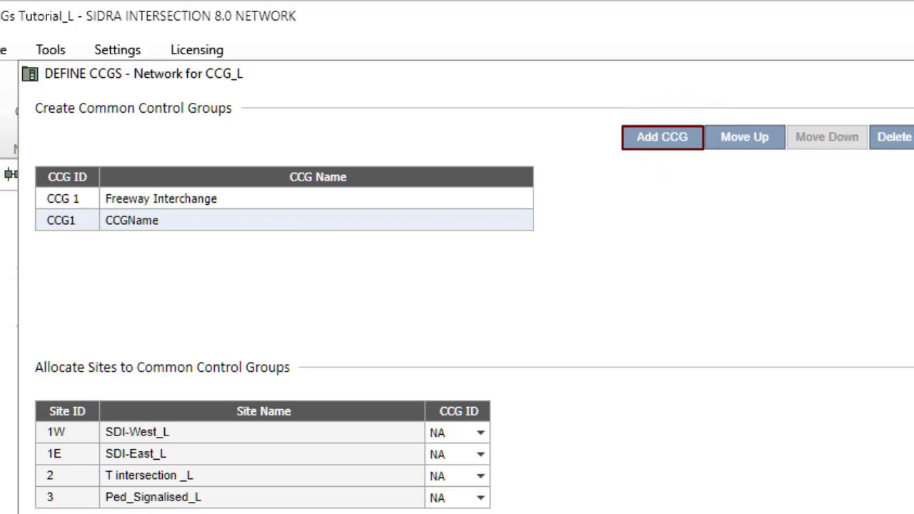
pyautogui.click(68, 223)
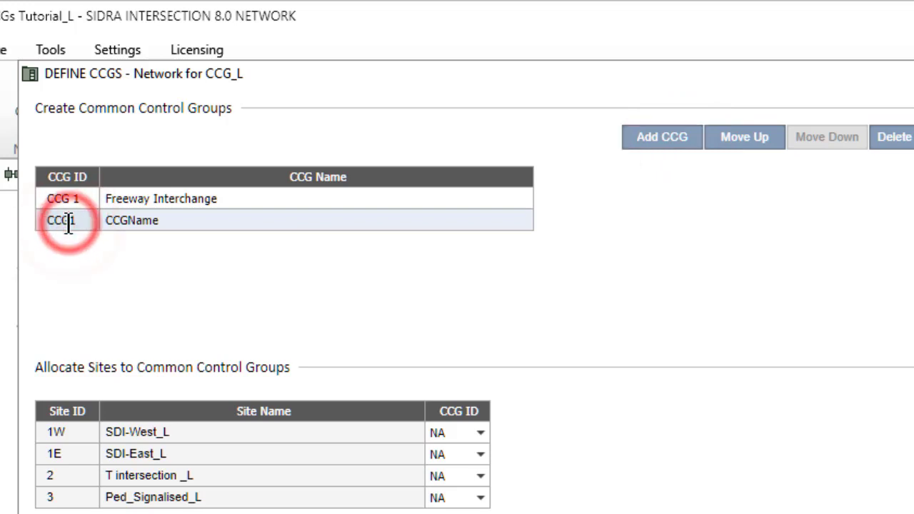
pyautogui.press('BackSpace')
pyautogui.write('2')
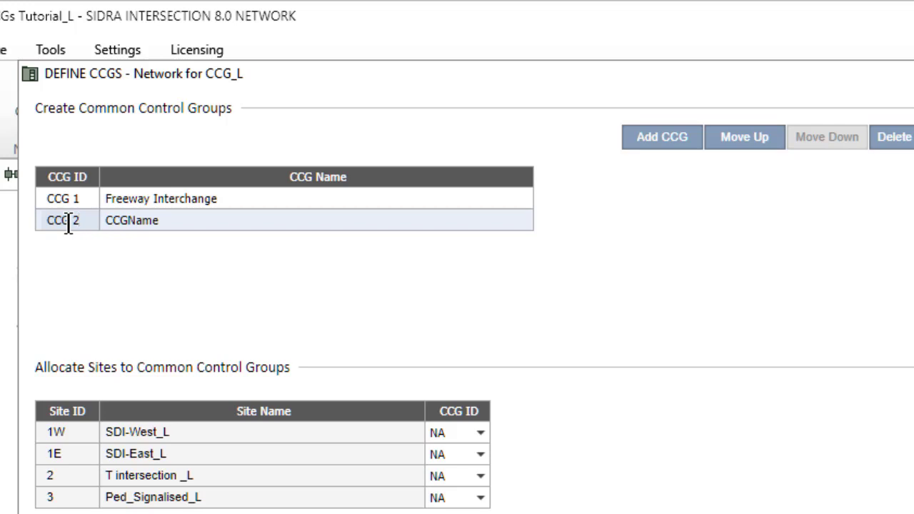
pyautogui.moveTo(129, 221); pyautogui.dragTo(163, 221)
pyautogui.doubleClick(163, 221)
pyautogui.write('T')
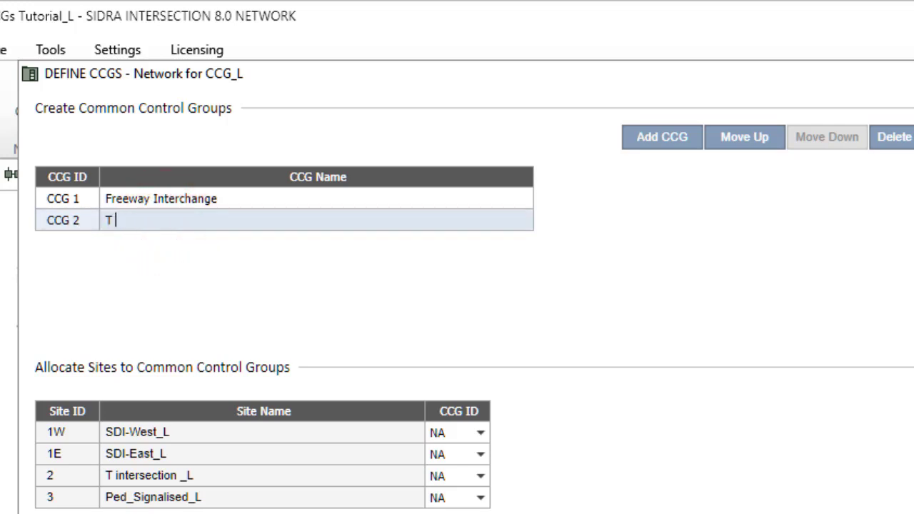
pyautogui.write(' intersection & Ped Signals')
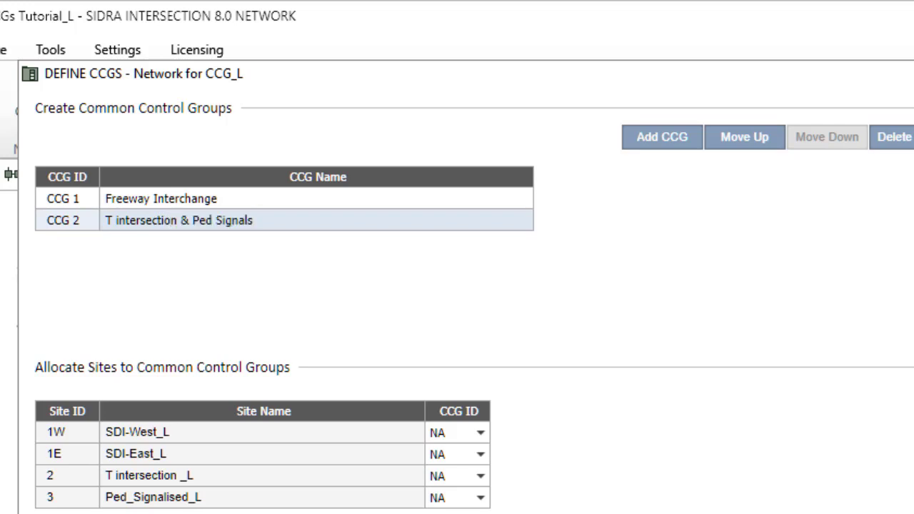
pyautogui.click(761, 143)
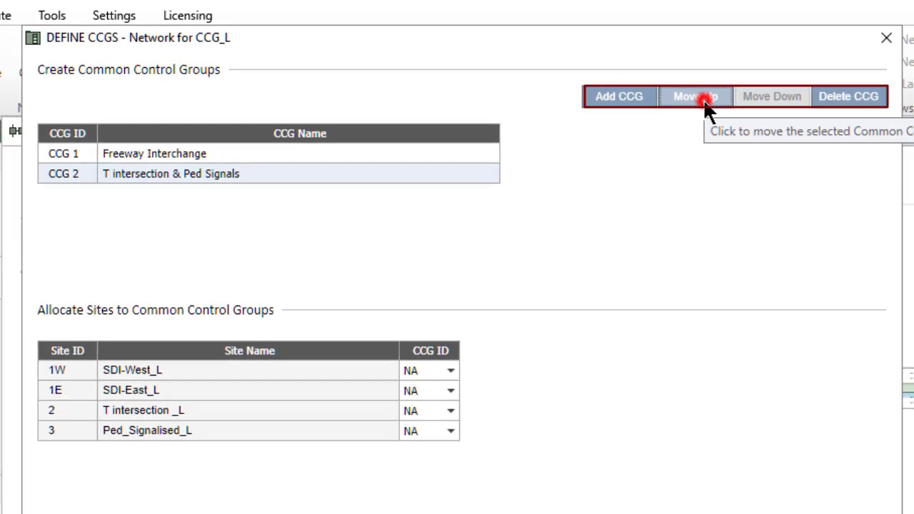
pyautogui.click(771, 94)
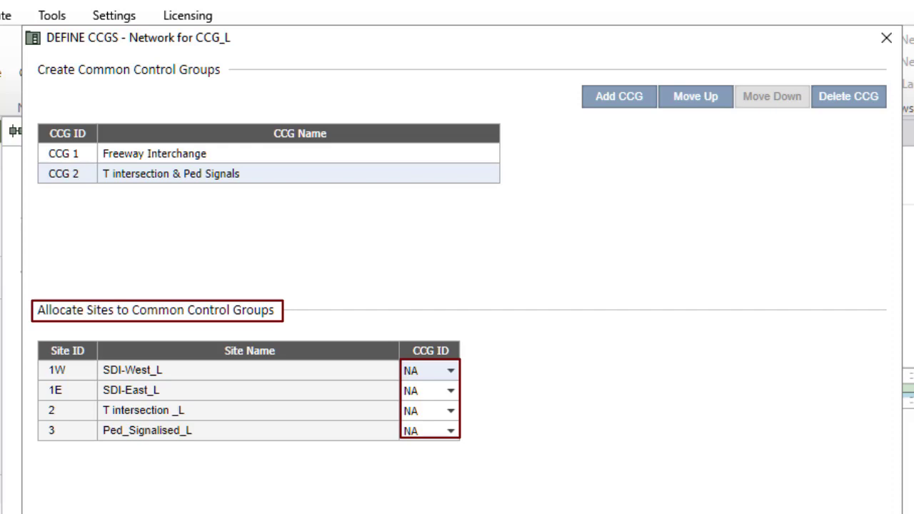
# Step: Allocate sites 1W and 1E to CCG 1, and sites 2 and 3 to CCG 2
pyautogui.click(450, 371)
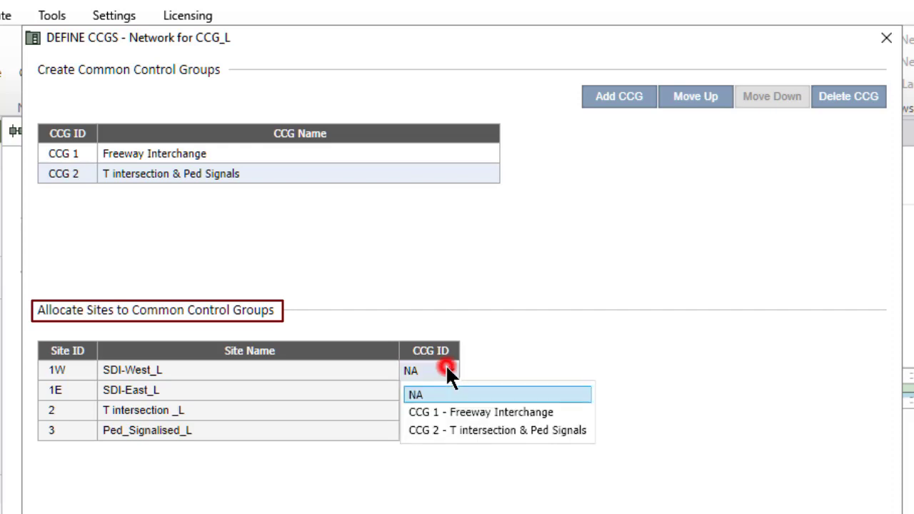
pyautogui.click(523, 411)
pyautogui.click(449, 391)
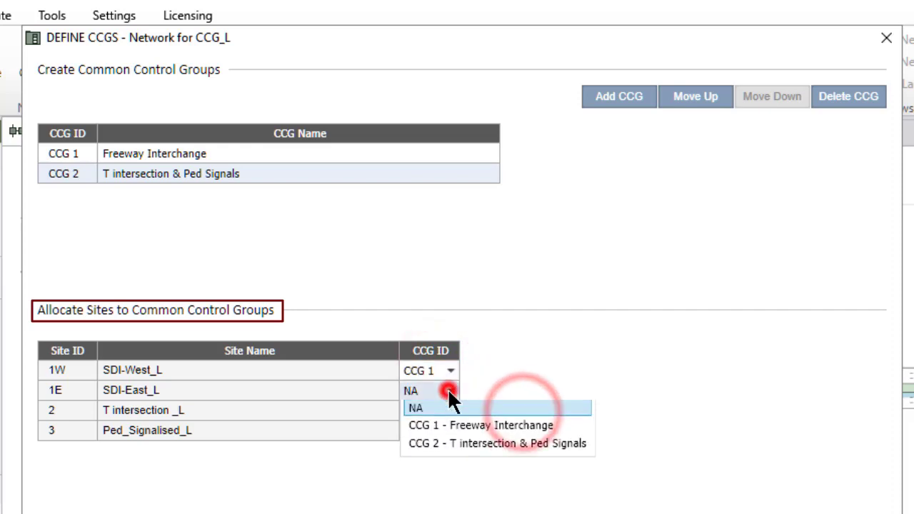
pyautogui.click(519, 431)
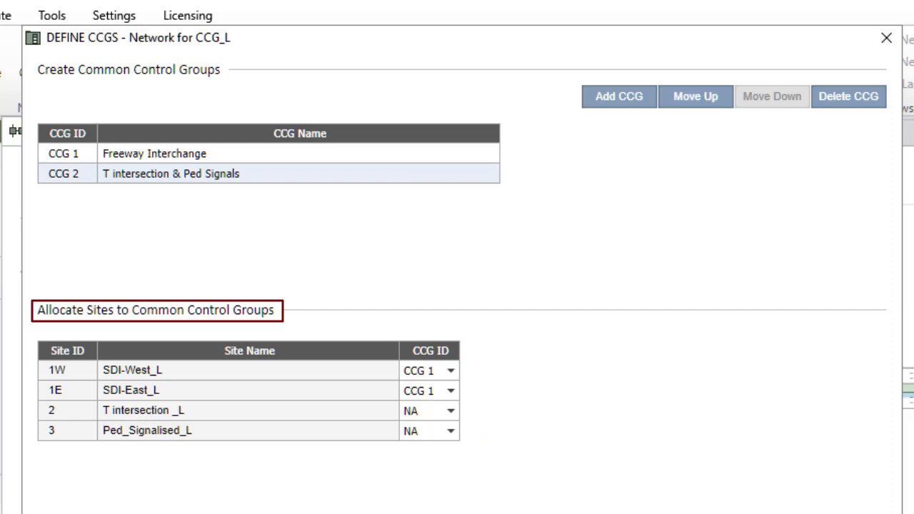
pyautogui.click(449, 410)
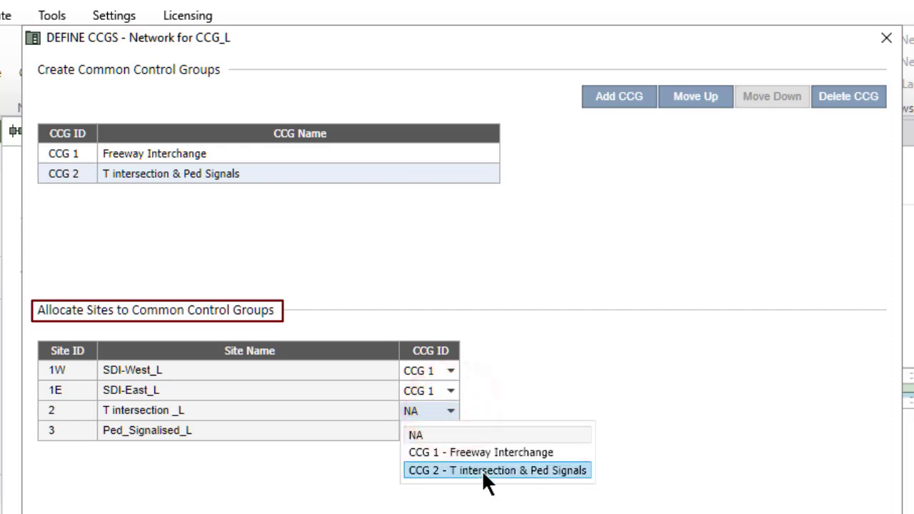
pyautogui.click(483, 471)
pyautogui.click(449, 429)
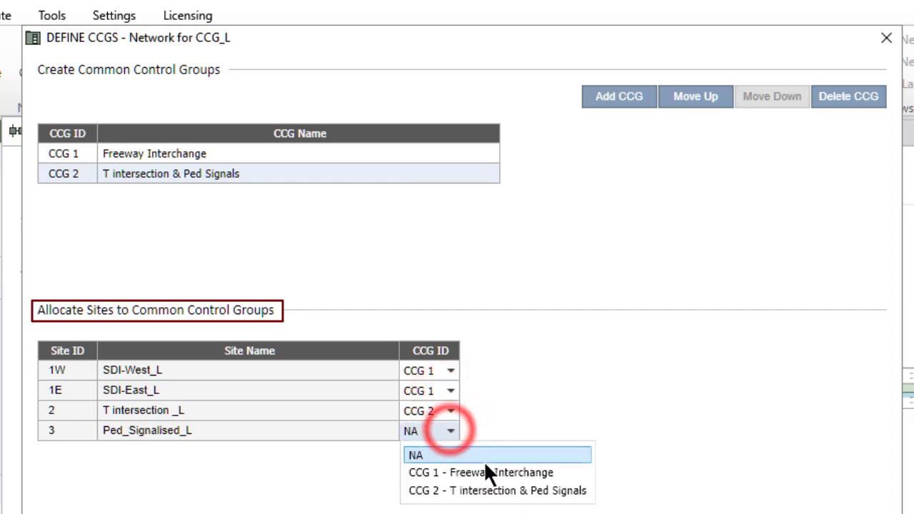
pyautogui.click(494, 489)
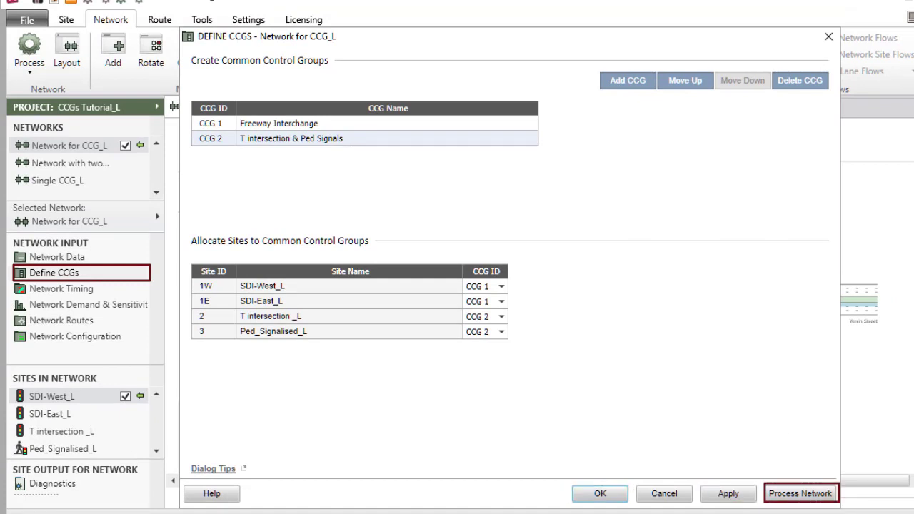
# Step: Process the two-CCG network and display its Network Timing table
pyautogui.click(812, 493)
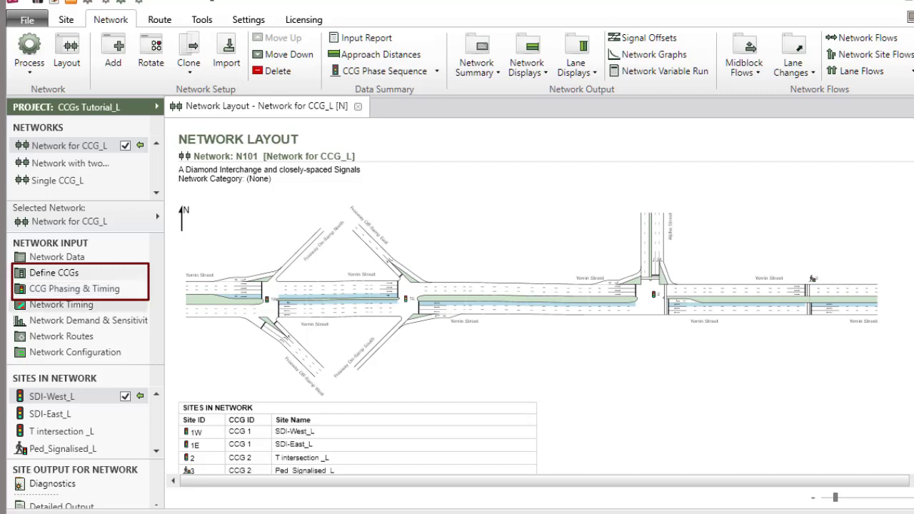
pyautogui.click(80, 306)
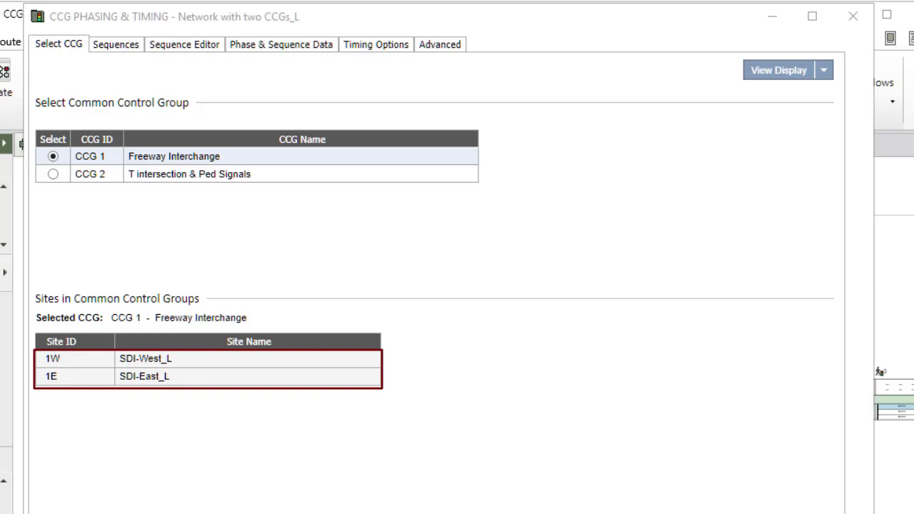
# Step: Review the Freeway Interchange phasing tabs, finishing on phase A's Advanced movement settings
pyautogui.click(125, 45)
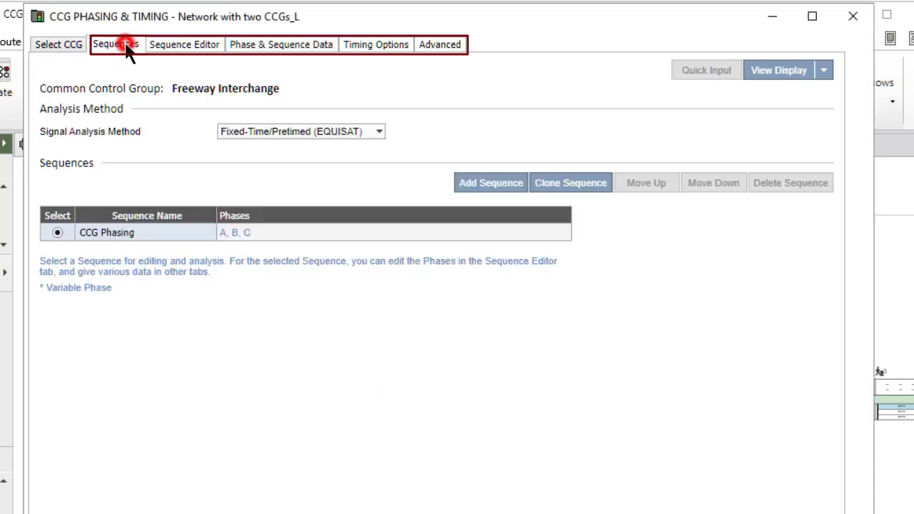
pyautogui.click(179, 43)
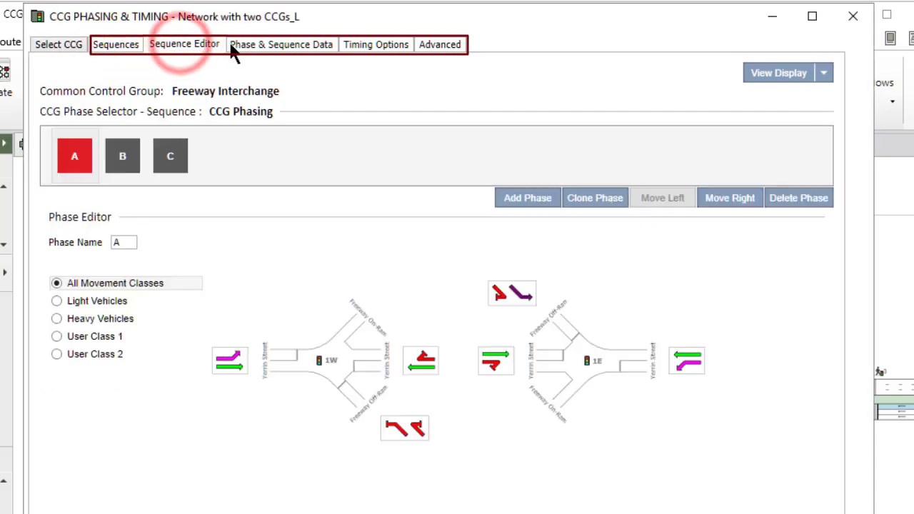
pyautogui.click(261, 45)
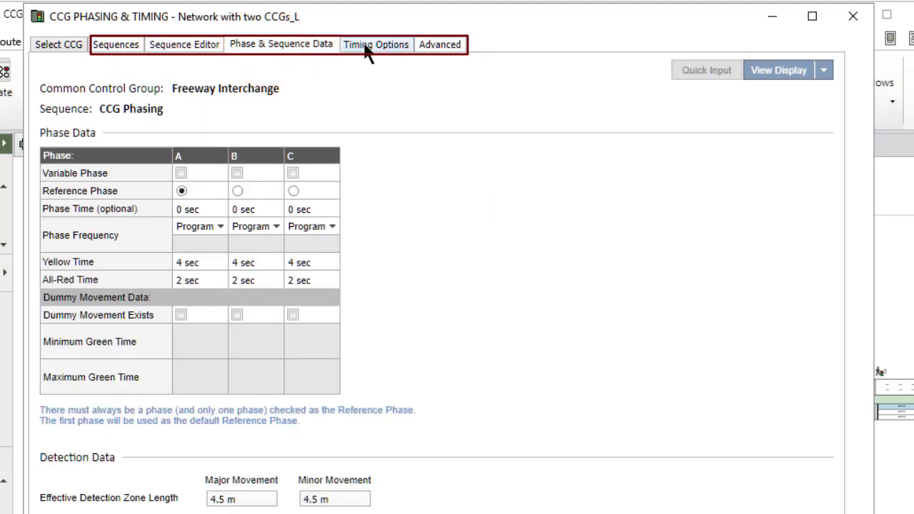
pyautogui.click(366, 47)
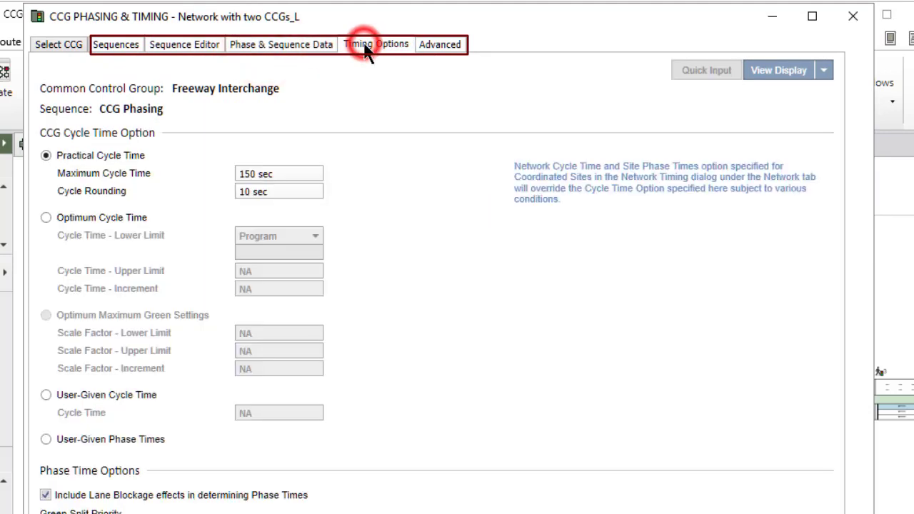
pyautogui.click(440, 45)
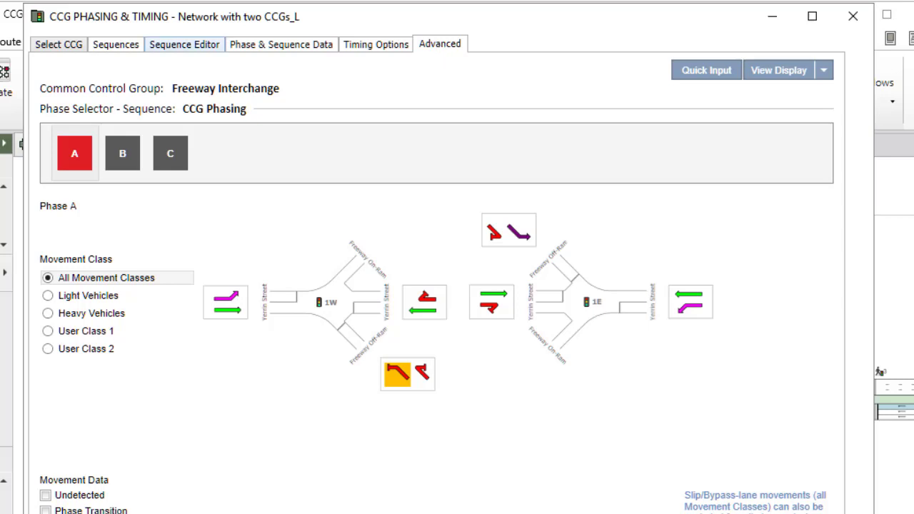
pyautogui.click(185, 43)
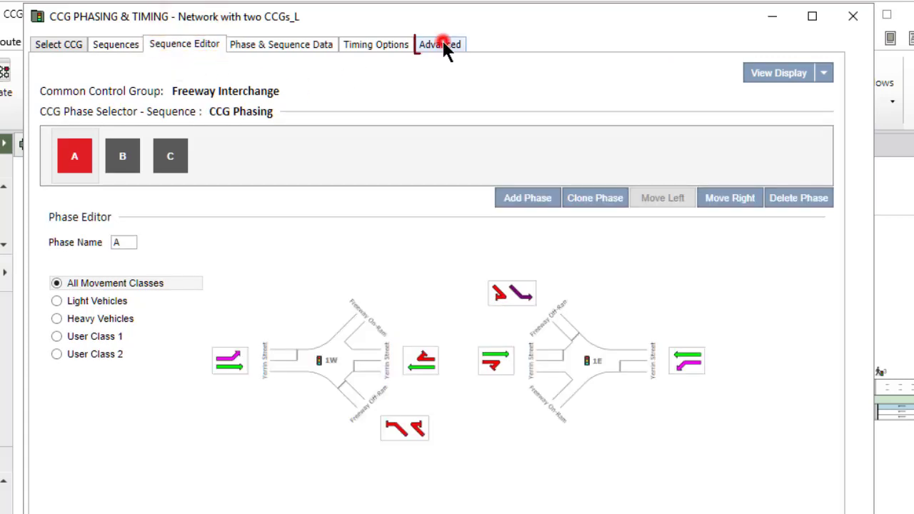
pyautogui.click(440, 43)
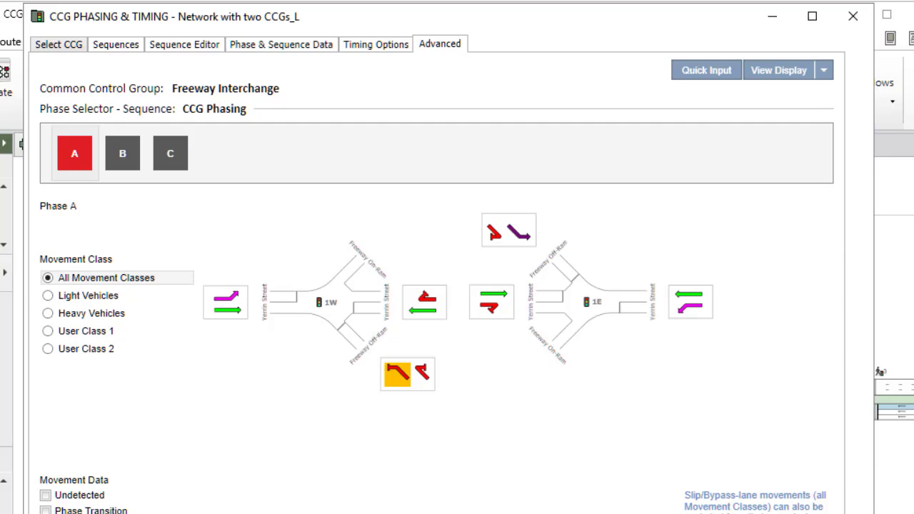
# Step: Show the CCG phase sequence, then set the Sequence Editor's View Display to No Display
pyautogui.click(783, 72)
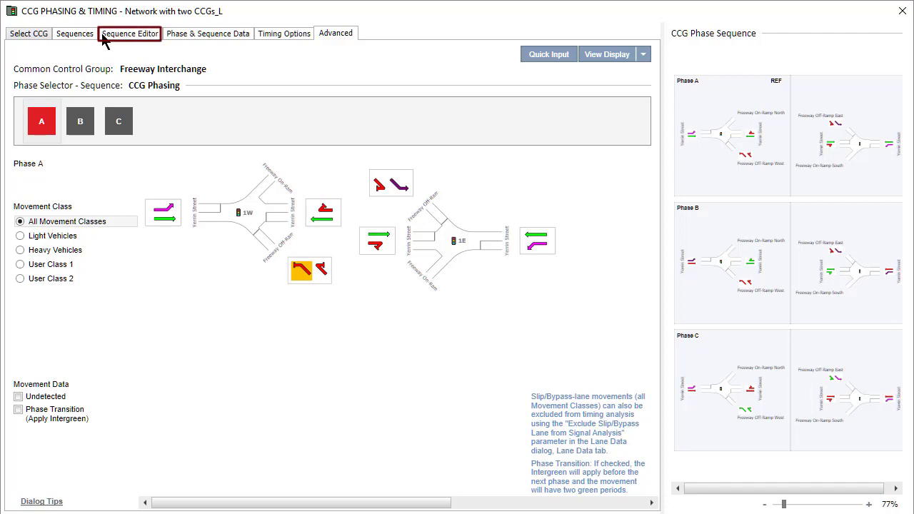
pyautogui.click(132, 37)
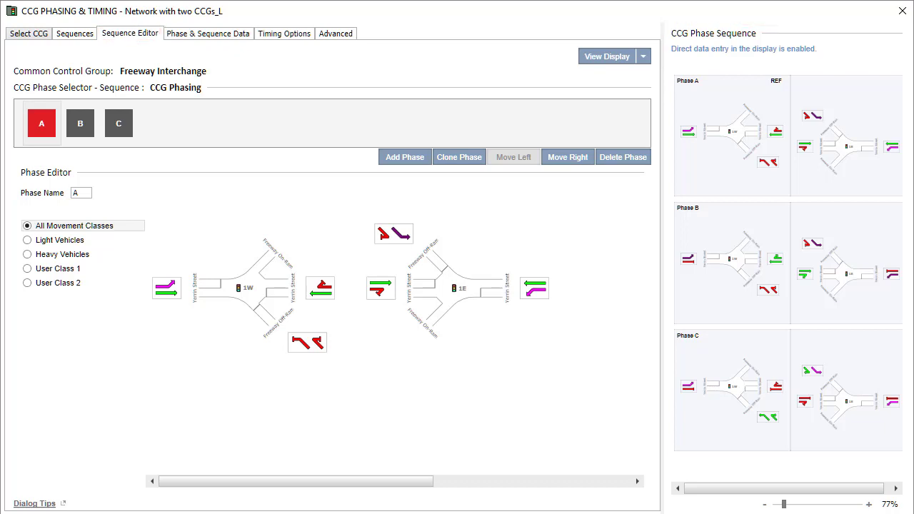
pyautogui.click(644, 57)
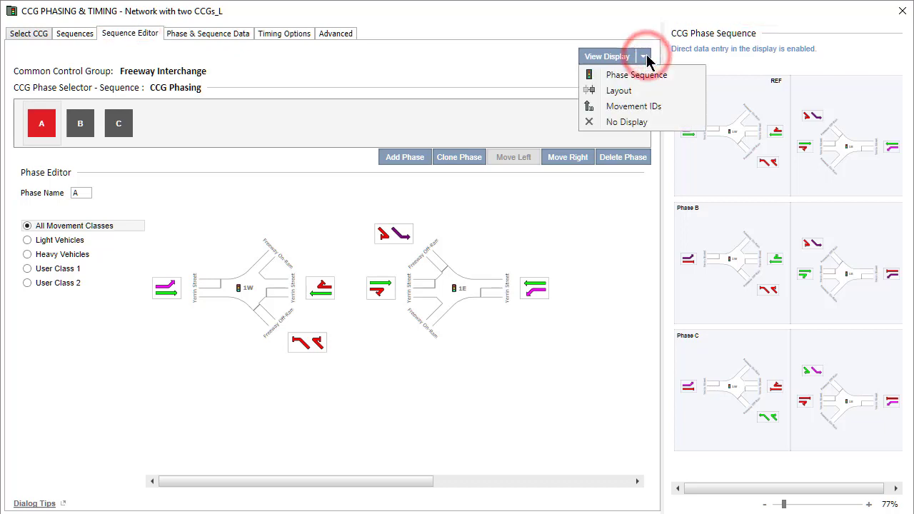
pyautogui.click(621, 123)
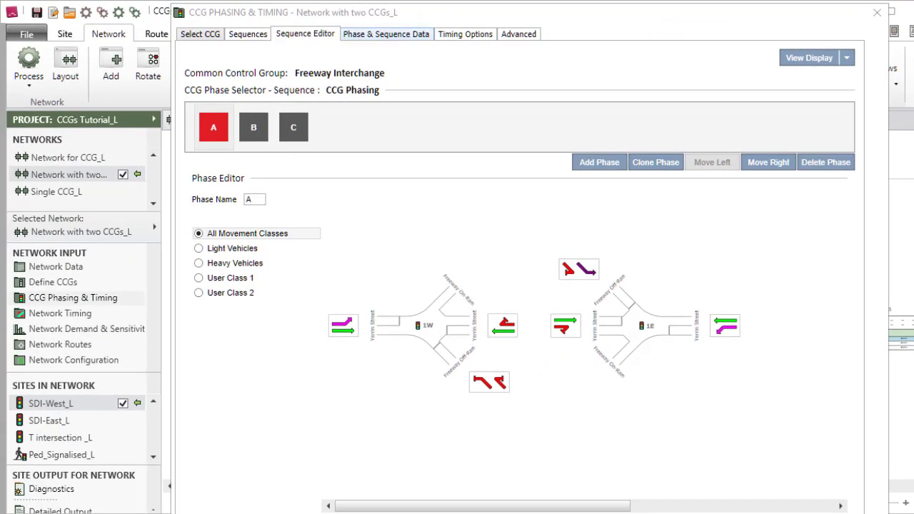
# Step: Check the Phase & Sequence Data and Timing Options tabs of the CCG phasing dialog
pyautogui.click(398, 34)
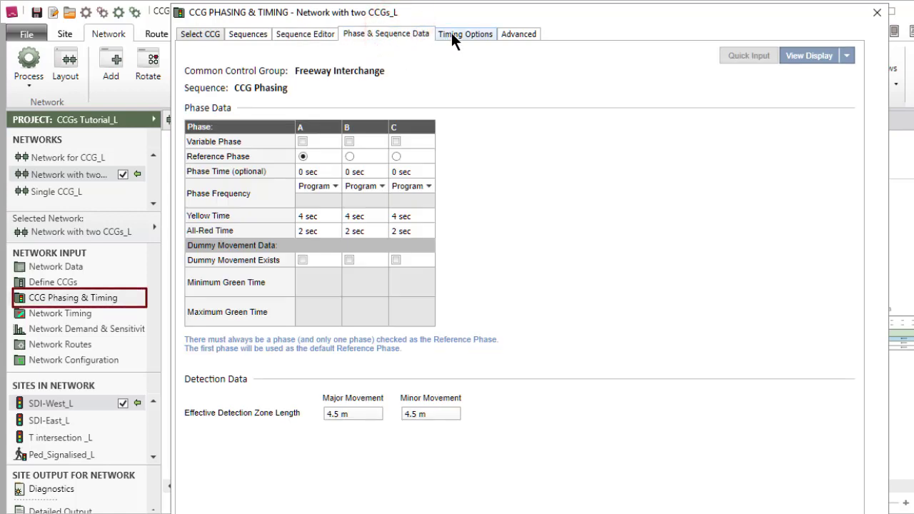
pyautogui.click(475, 34)
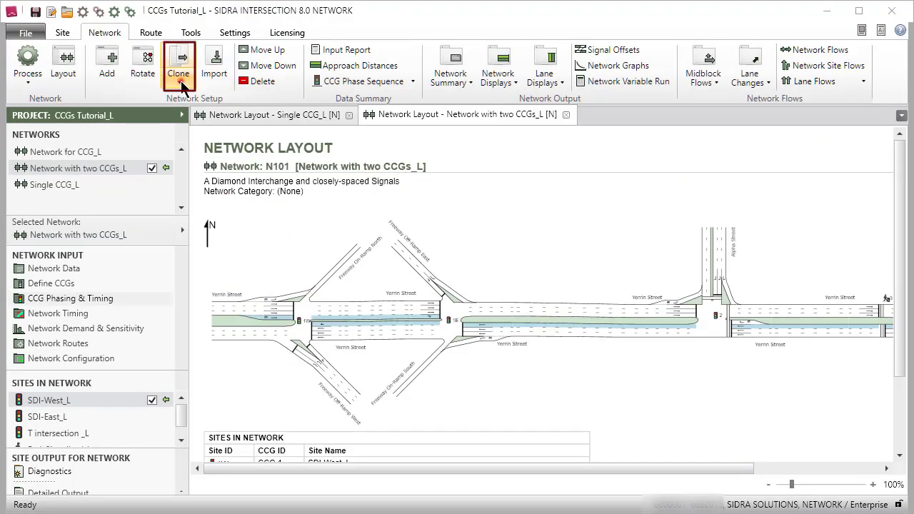
# Step: Clone Network with two CCGs_L and review the copy's CCG definitions without changes
pyautogui.click(179, 84)
pyautogui.click(208, 100)
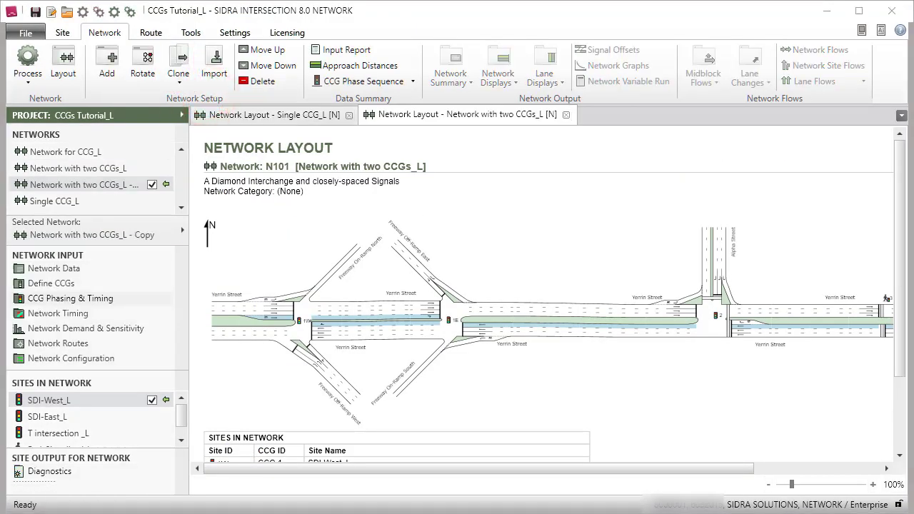
pyautogui.doubleClick(58, 187)
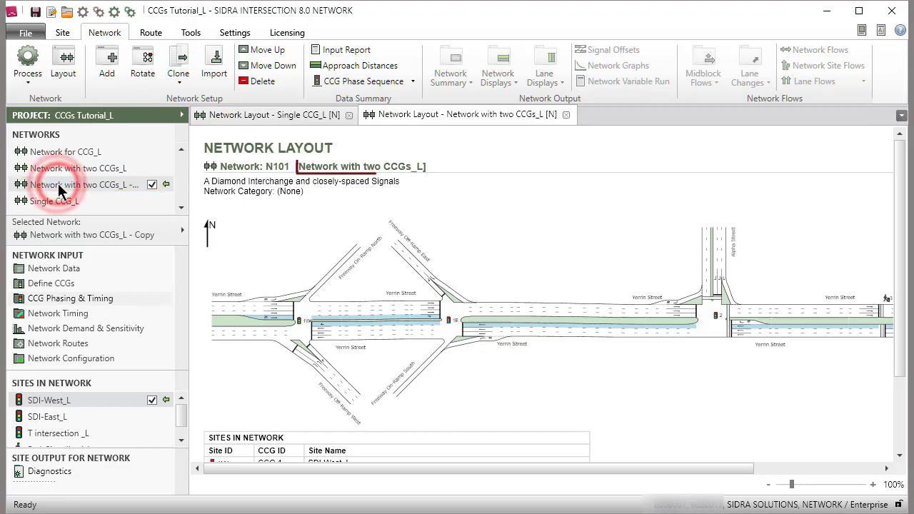
pyautogui.click(62, 284)
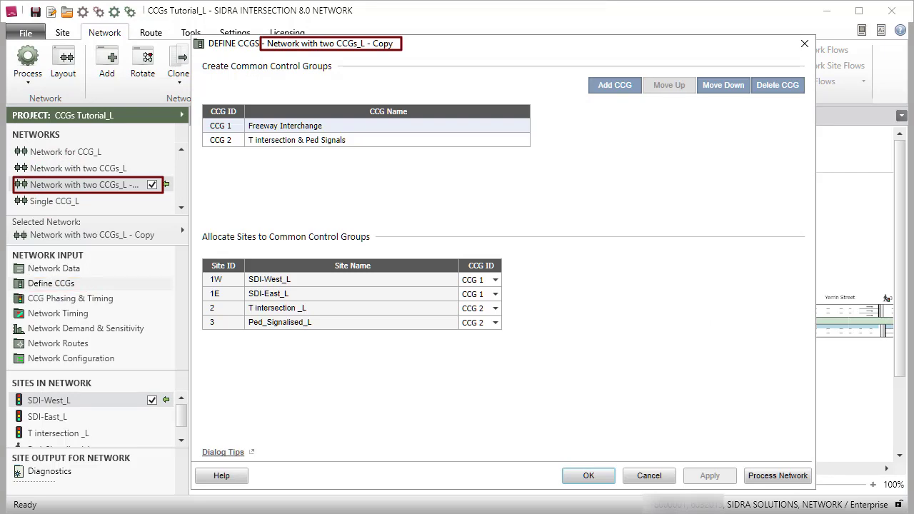
pyautogui.click(63, 303)
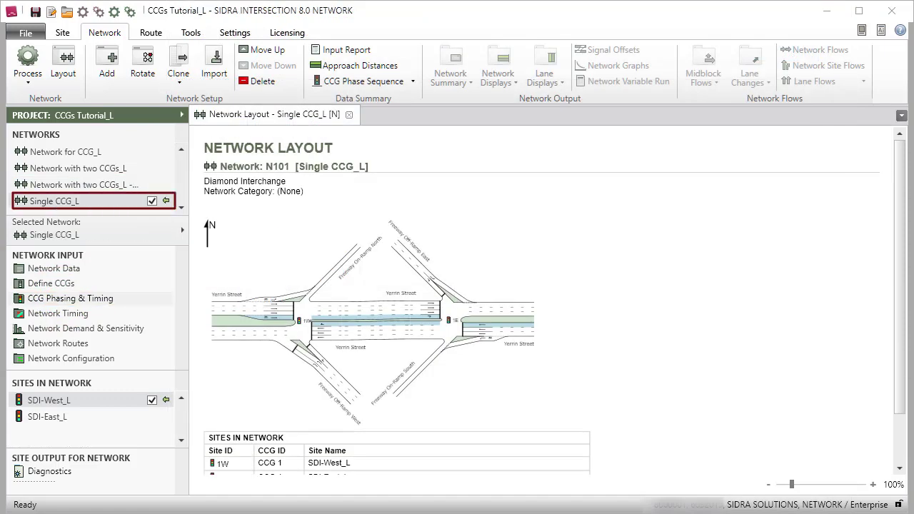
# Step: Open the Network Timing settings for the Single CCG_L network
pyautogui.click(60, 315)
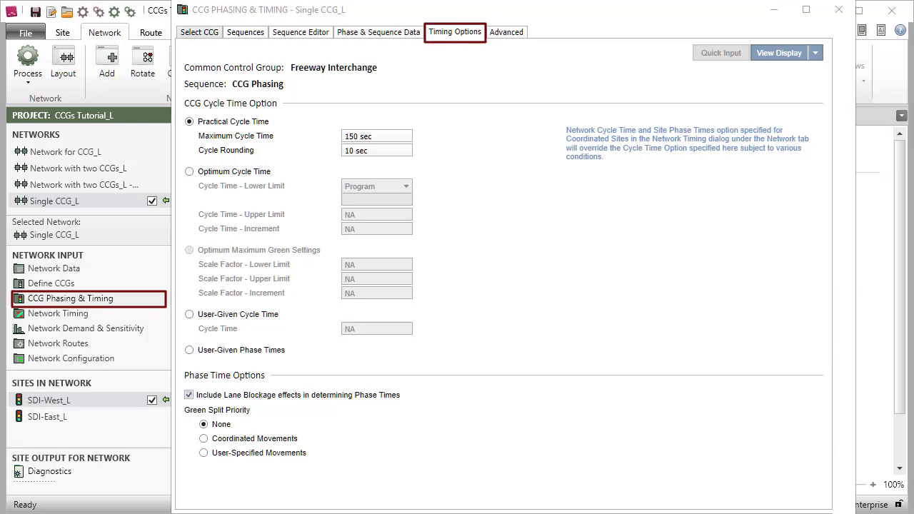
# Step: Set CCG 1 to Coordinated Site/CCG Yes and review its Timing Options
pyautogui.click(517, 115)
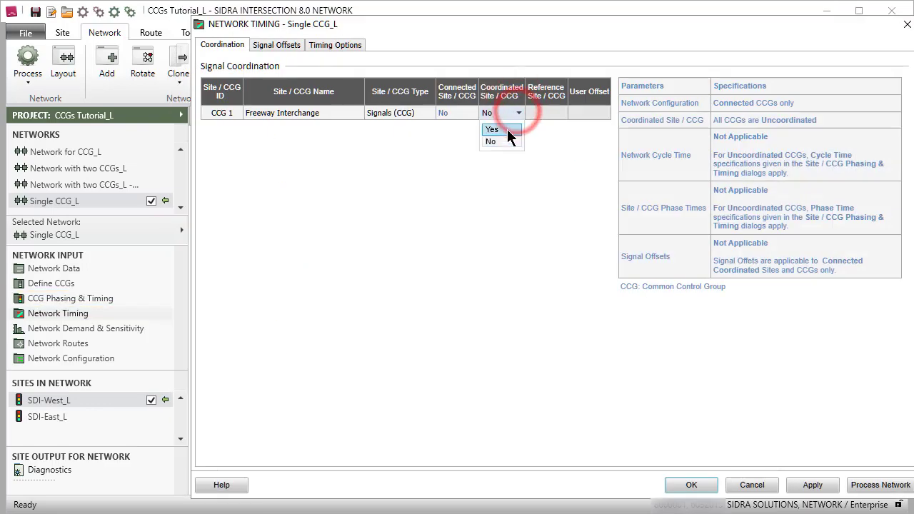
pyautogui.click(496, 129)
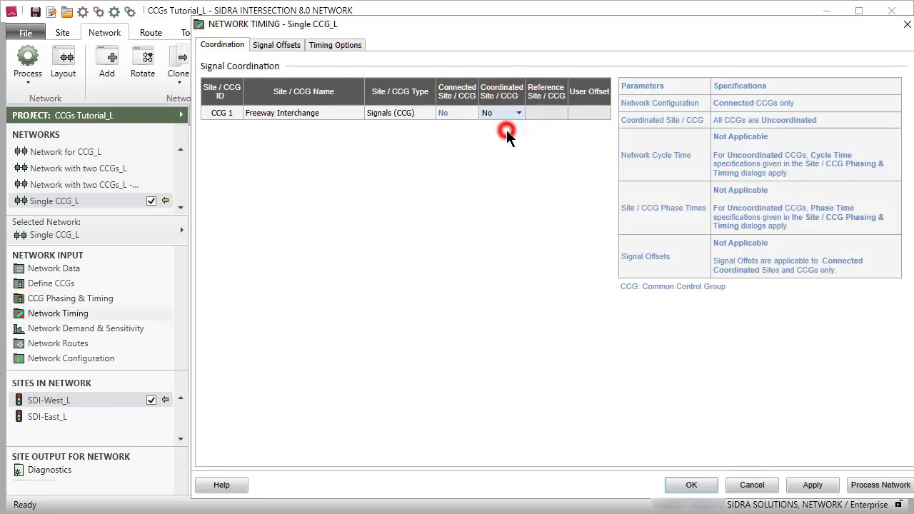
pyautogui.click(336, 46)
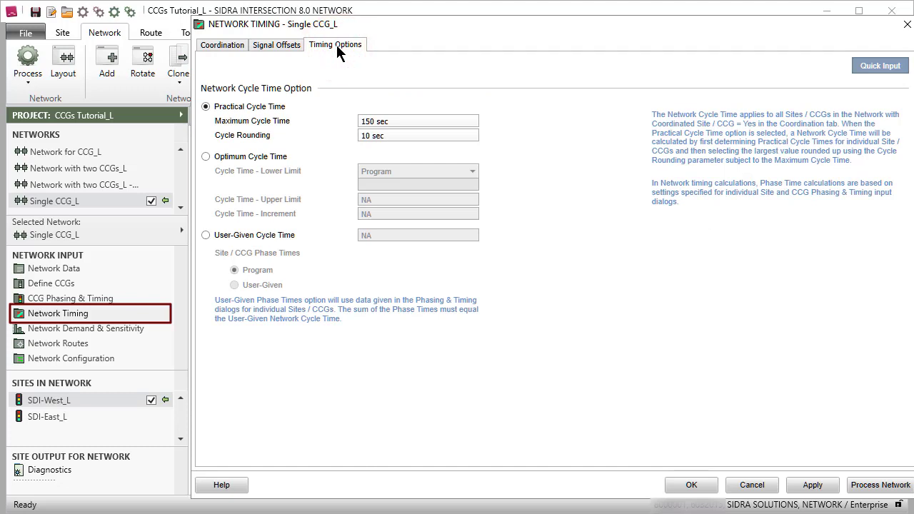
pyautogui.click(225, 45)
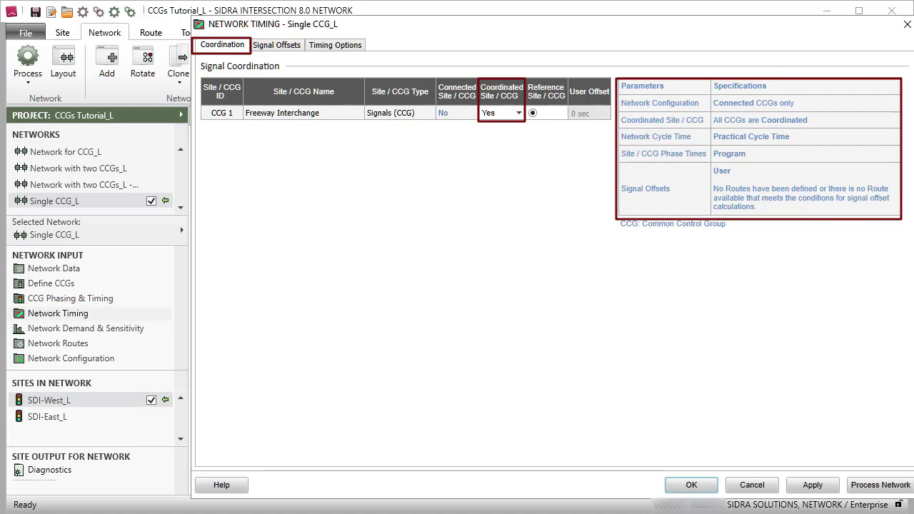
# Step: Return CCG 1 to uncoordinated (No) and close the Network Timing dialog
pyautogui.click(519, 113)
pyautogui.click(519, 114)
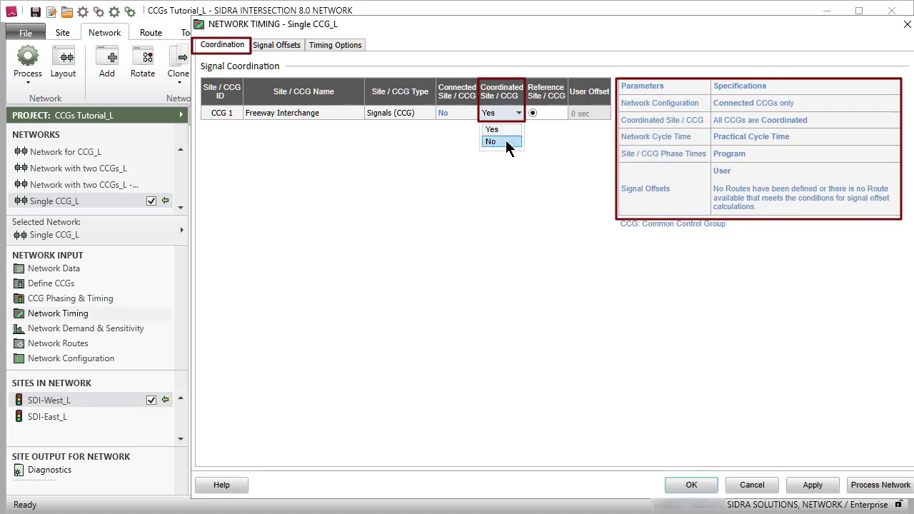
pyautogui.click(504, 143)
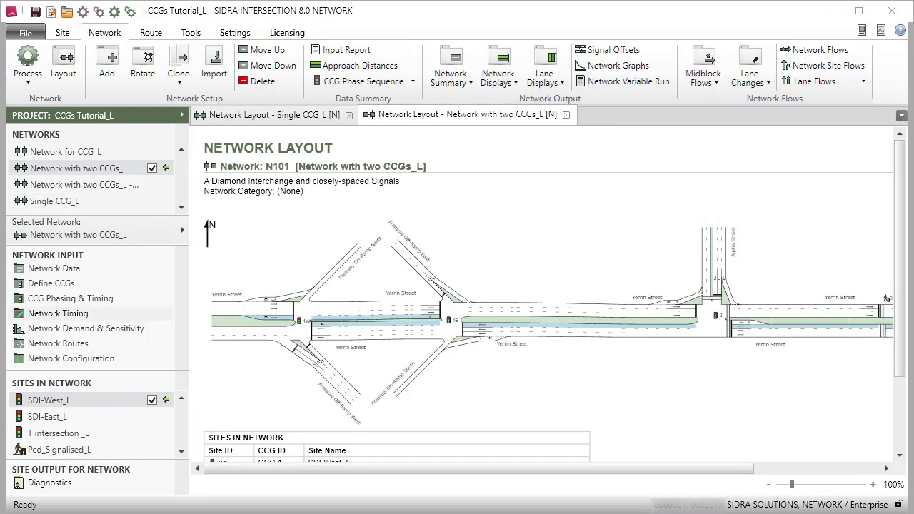